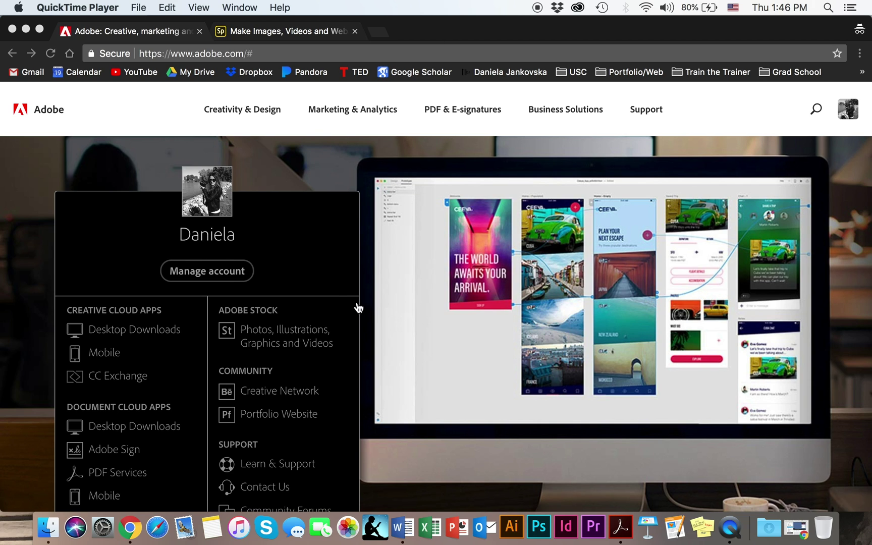
In Chrome, open the Creativity & Design desktop apps catalog on Adobe.com and scroll through it.
click(245, 111)
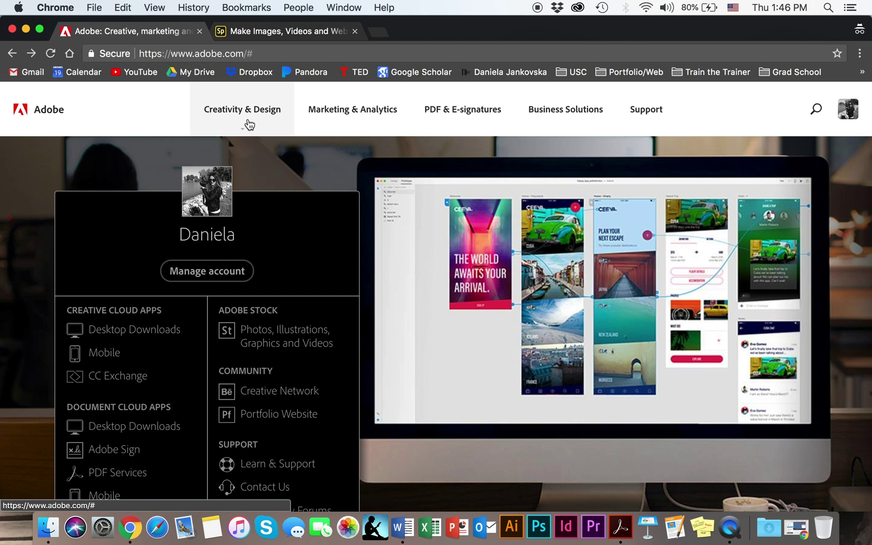
click(246, 112)
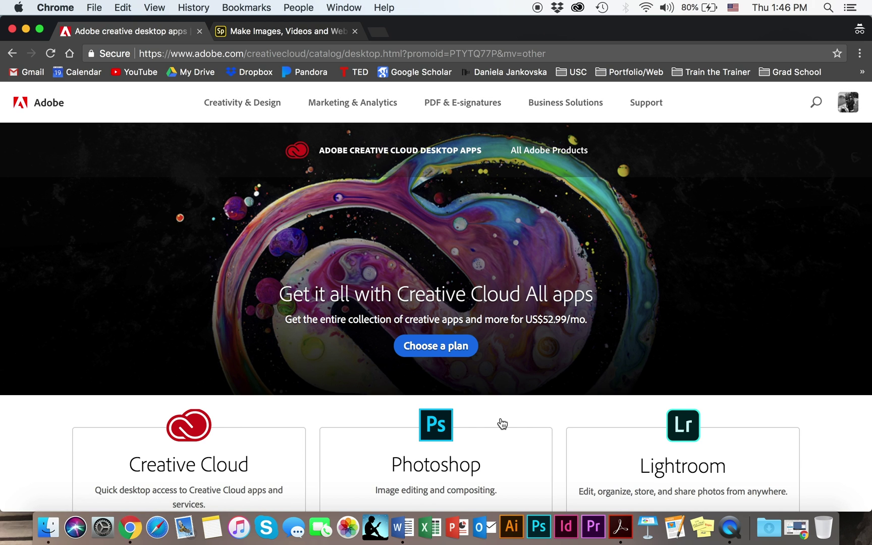
scroll(502, 423, down, 10)
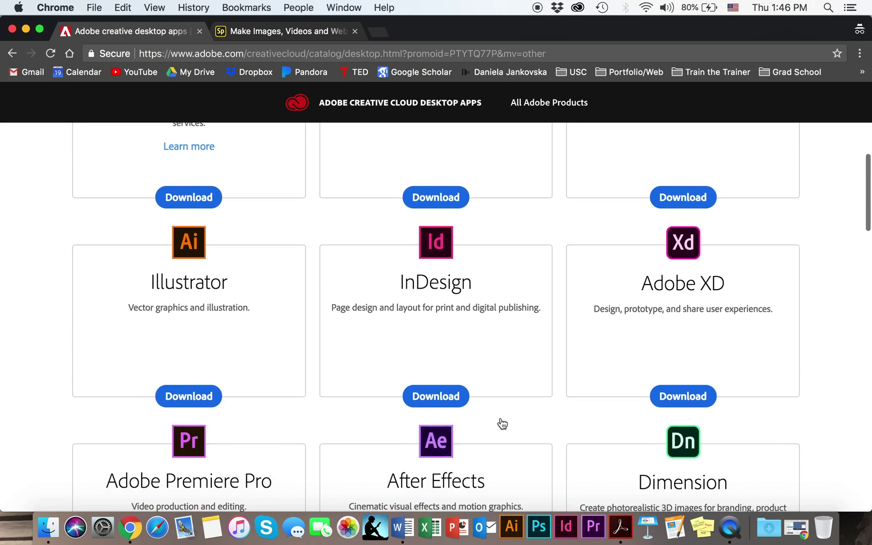
scroll(502, 423, down, 13)
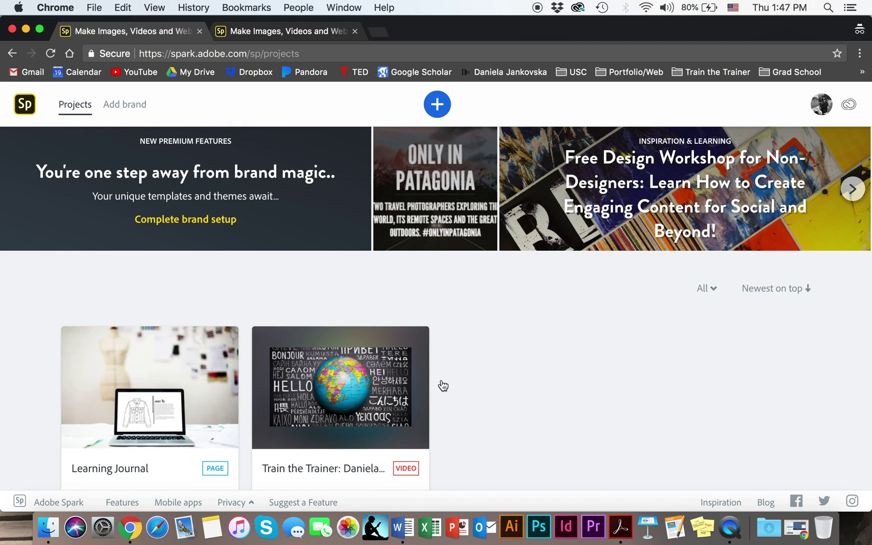
Create a new Spark Page project from the + button's Create new choices.
mouse_move(192, 374)
click(440, 108)
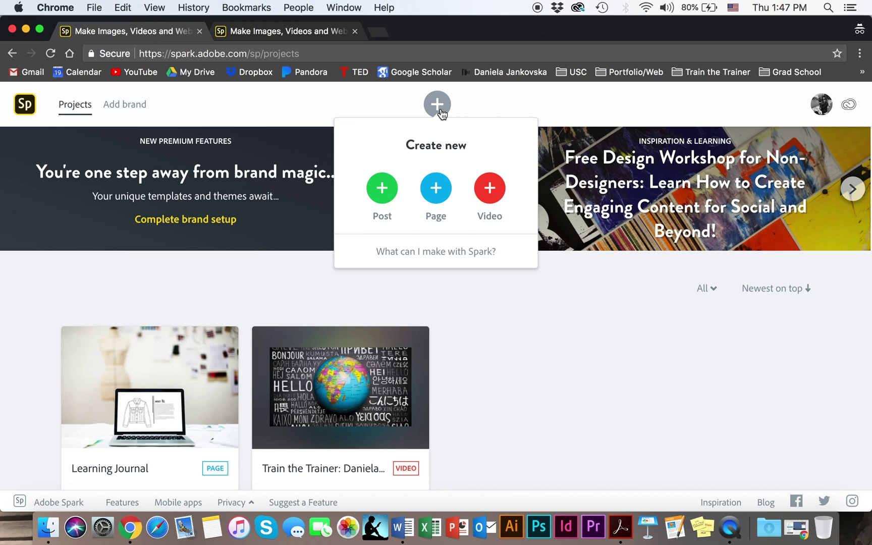
click(436, 188)
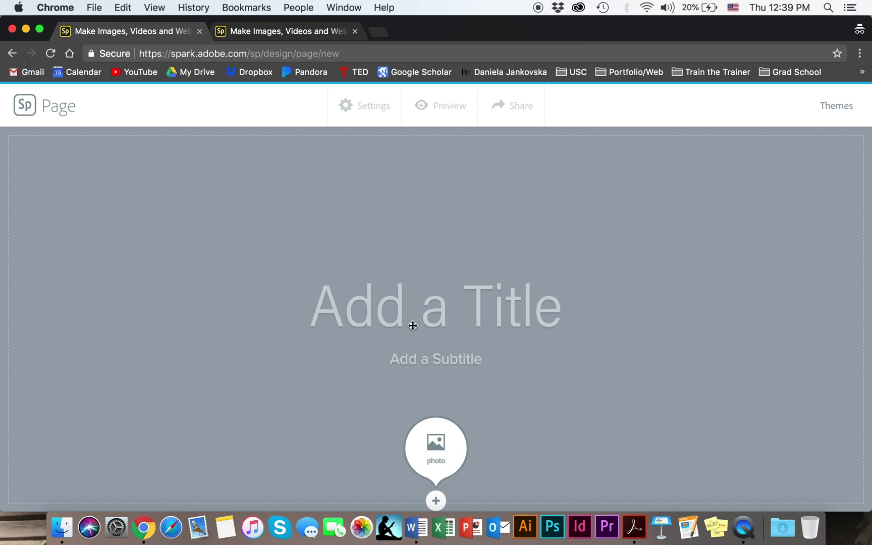
Enter 'Learning Journal' as the page title and 'Class Name 2018' as the subtitle.
click(430, 307)
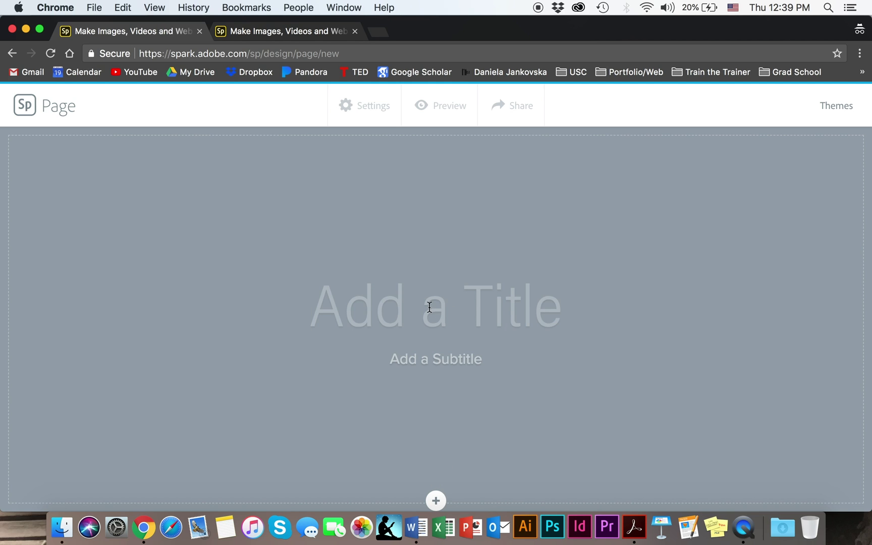
text(Learn)
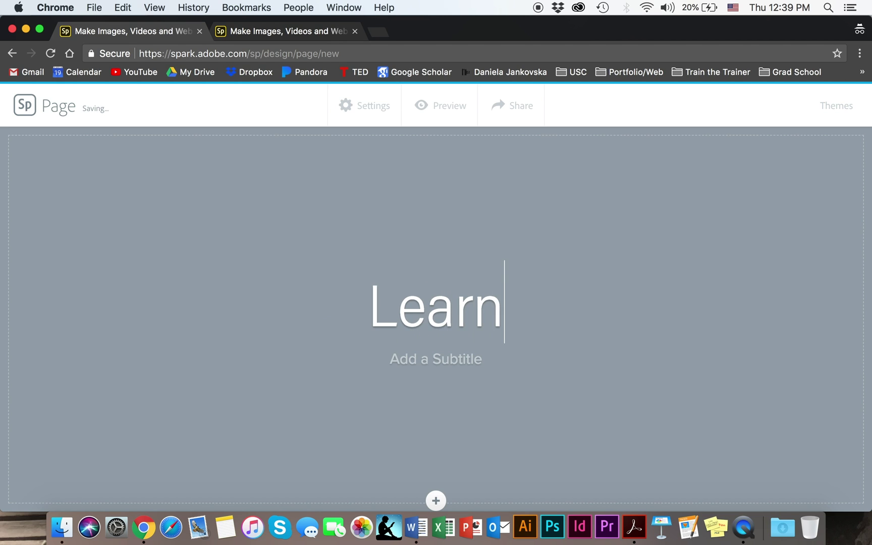
text(ing Journal)
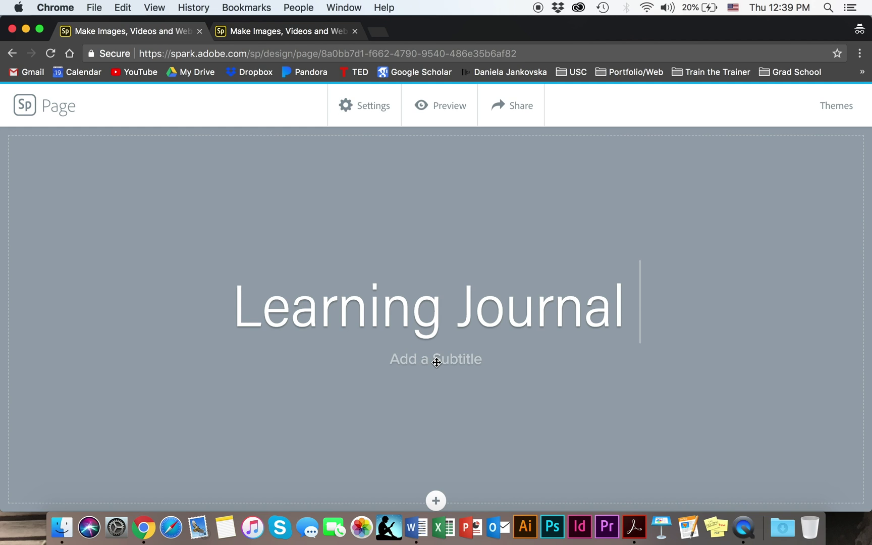
click(436, 361)
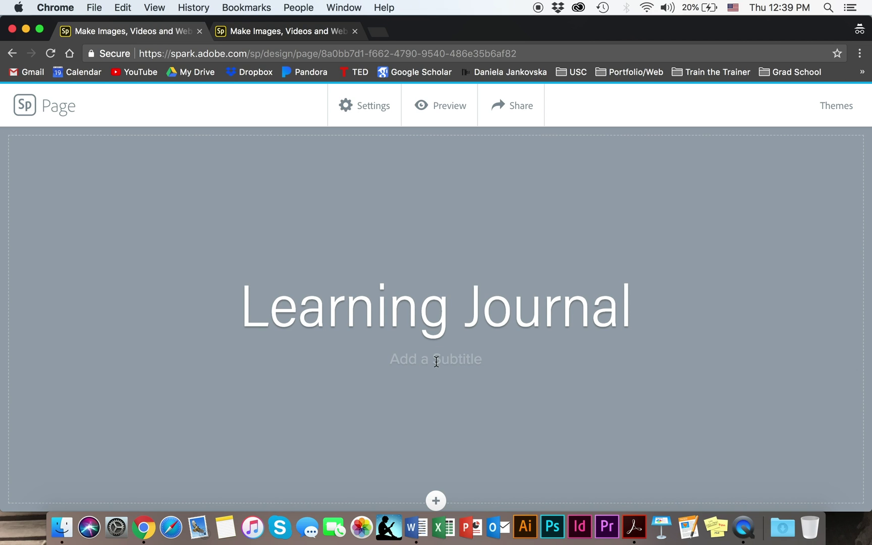
text(Class Nam)
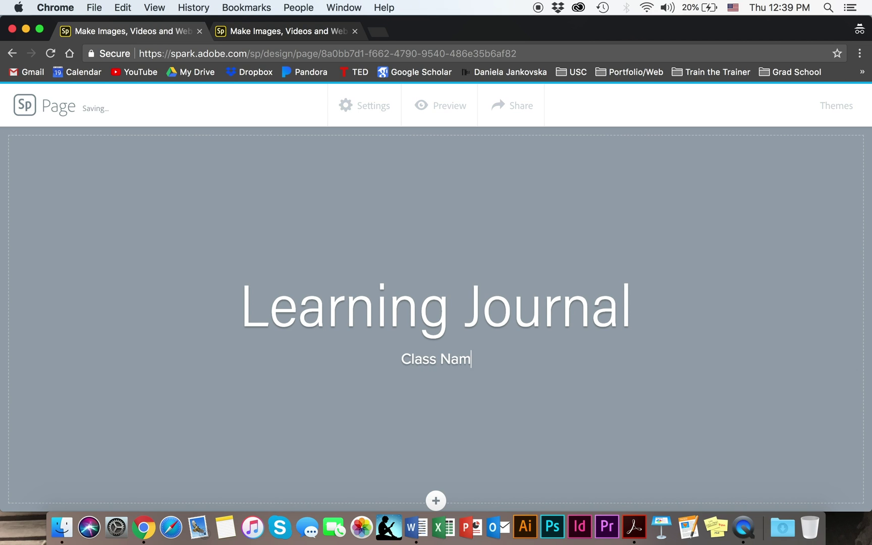
text(e 2018)
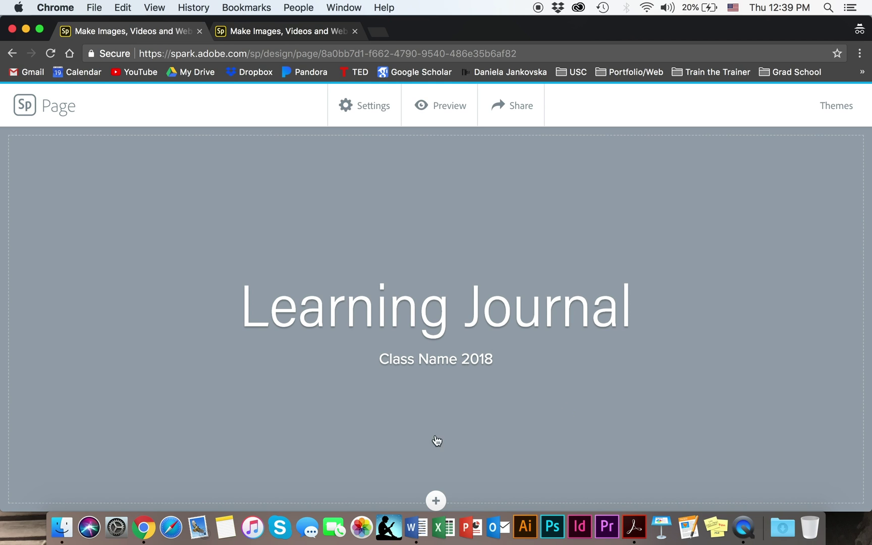
Search free photos for 'fashion design' and set the red wall image as the cover background.
mouse_move(437, 501)
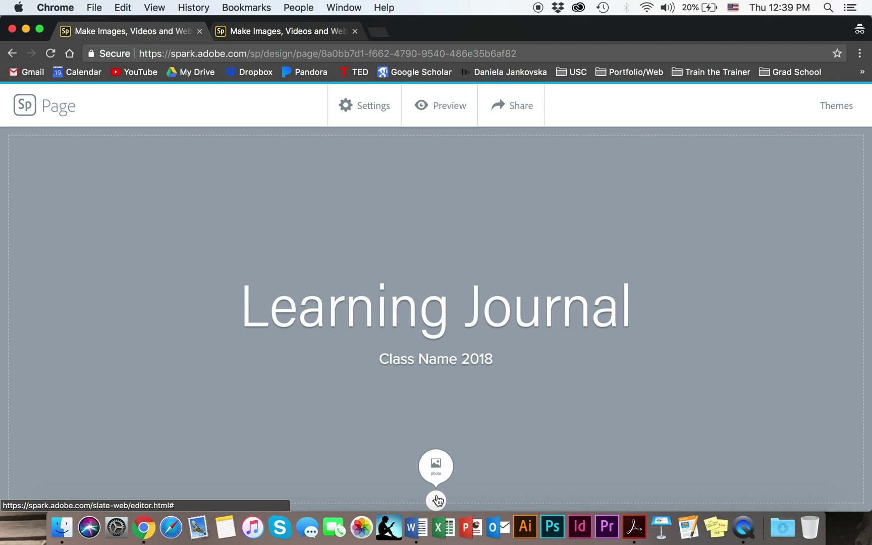
click(437, 447)
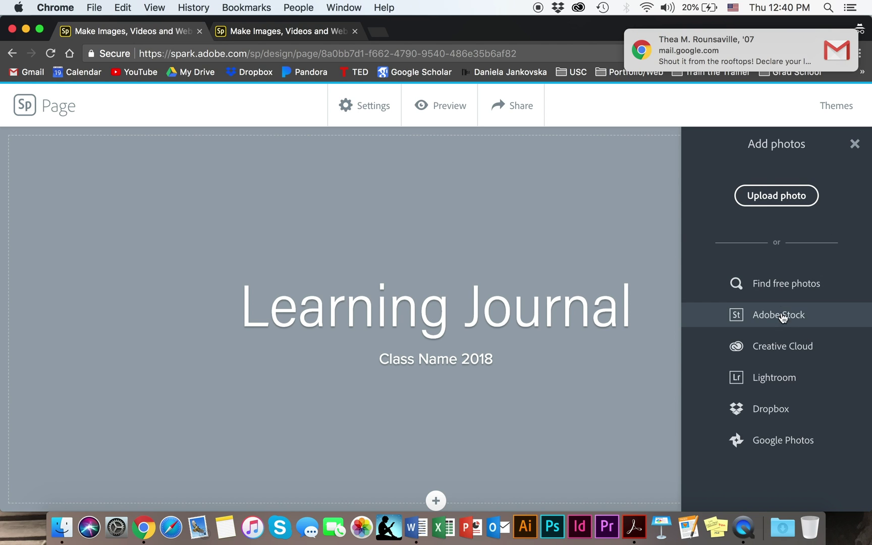
click(779, 290)
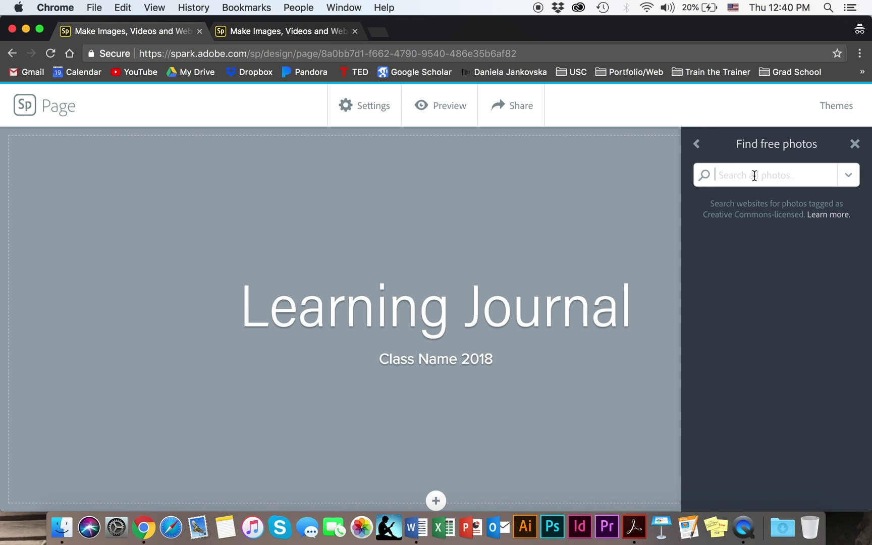
text(fashion design)
key(Return)
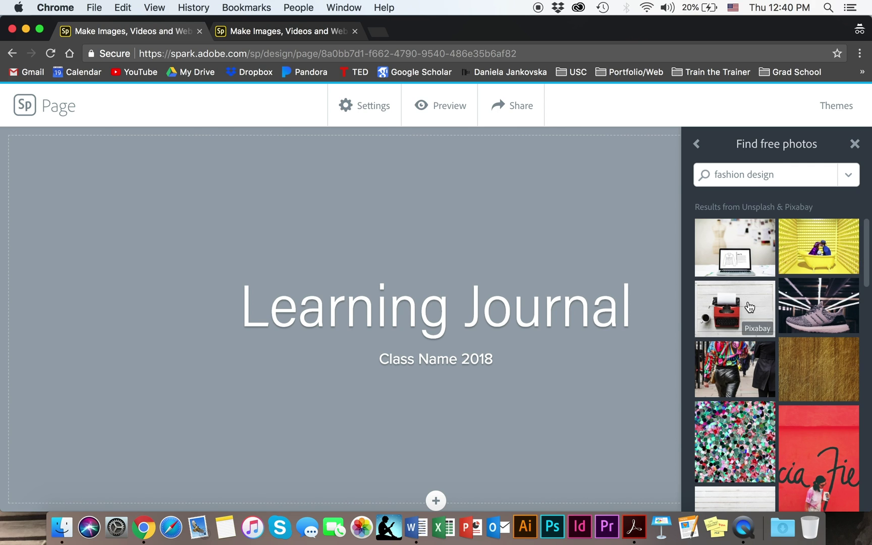
click(820, 468)
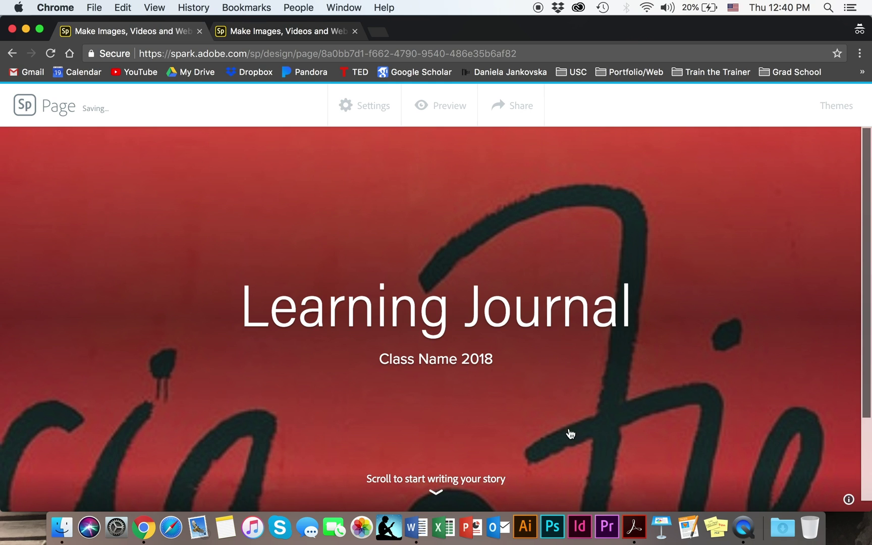
scroll(535, 419, down, 2)
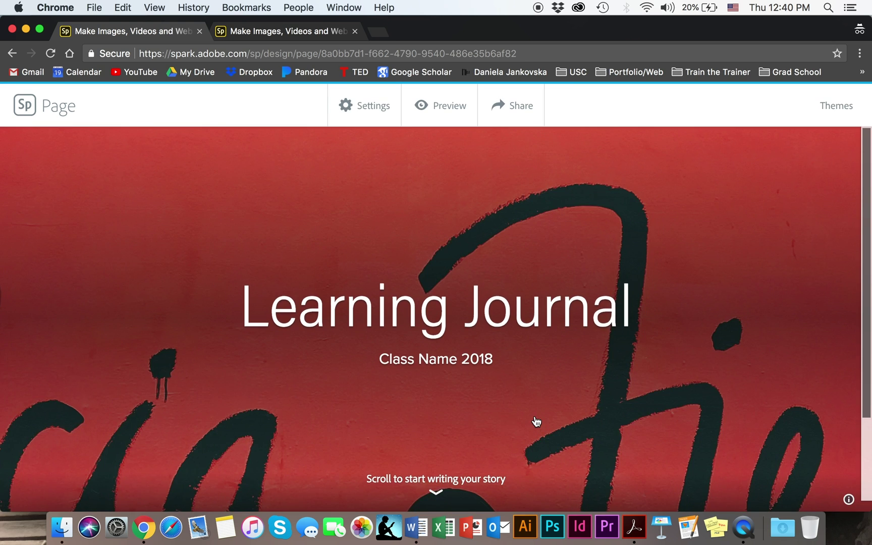
click(432, 433)
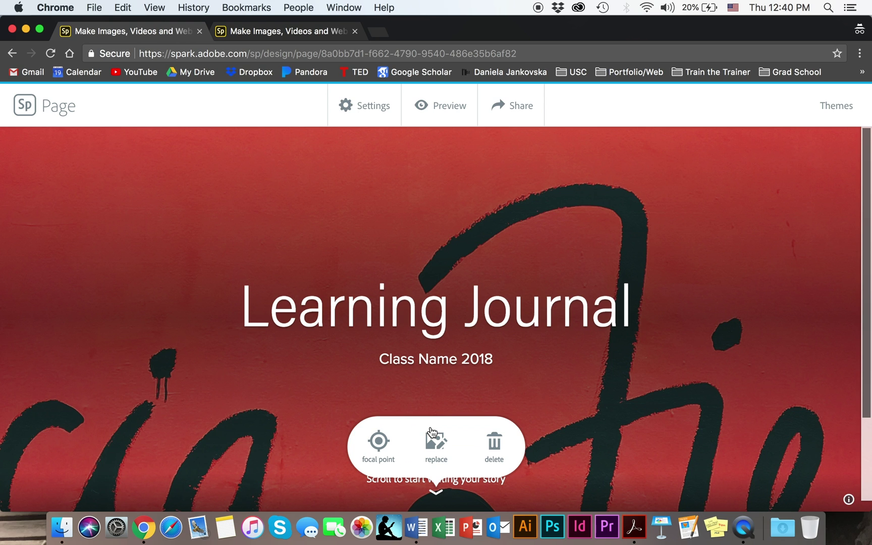
click(432, 432)
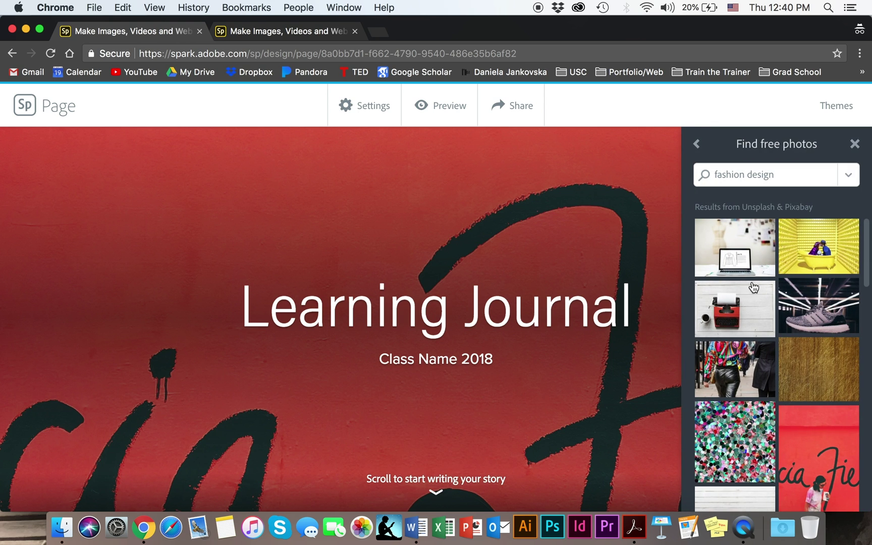
click(748, 251)
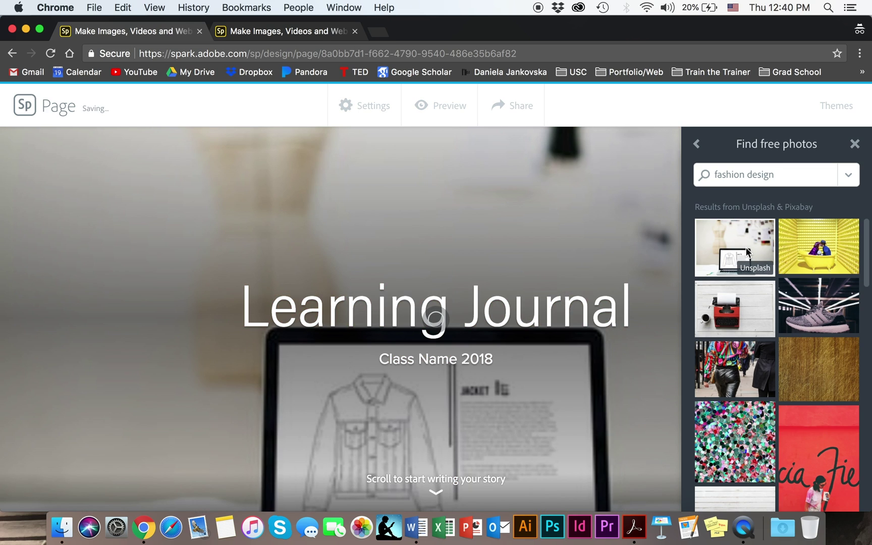
click(855, 145)
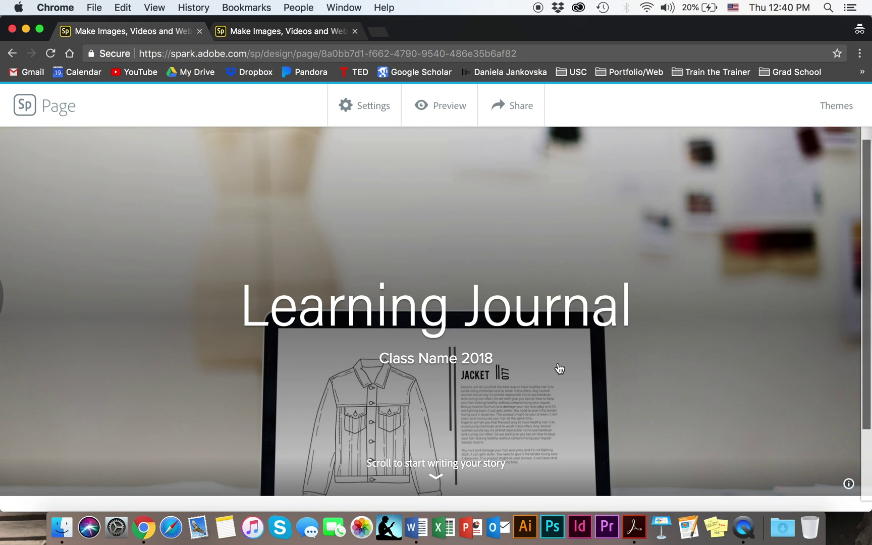
Add 'Week 1: Description of Assignment' below the cover, formatted as a centered H1 heading.
scroll(559, 368, down, 3)
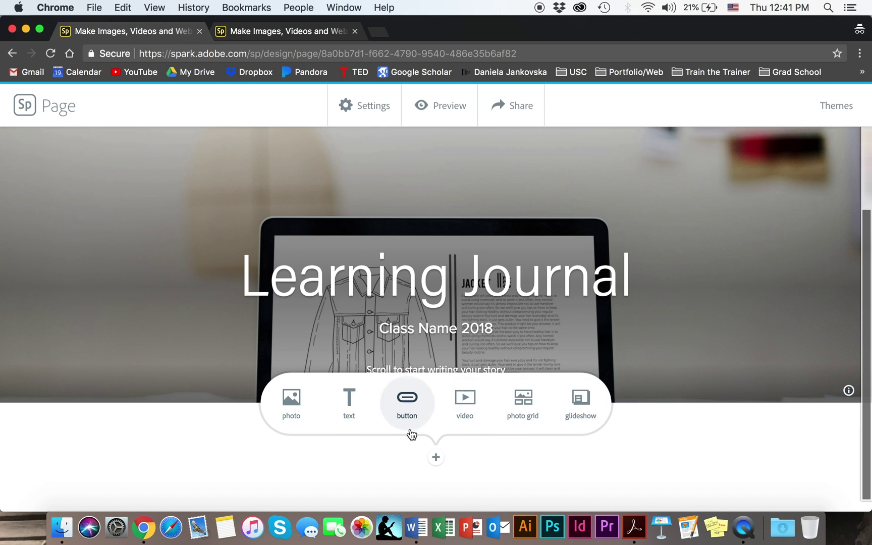
click(349, 406)
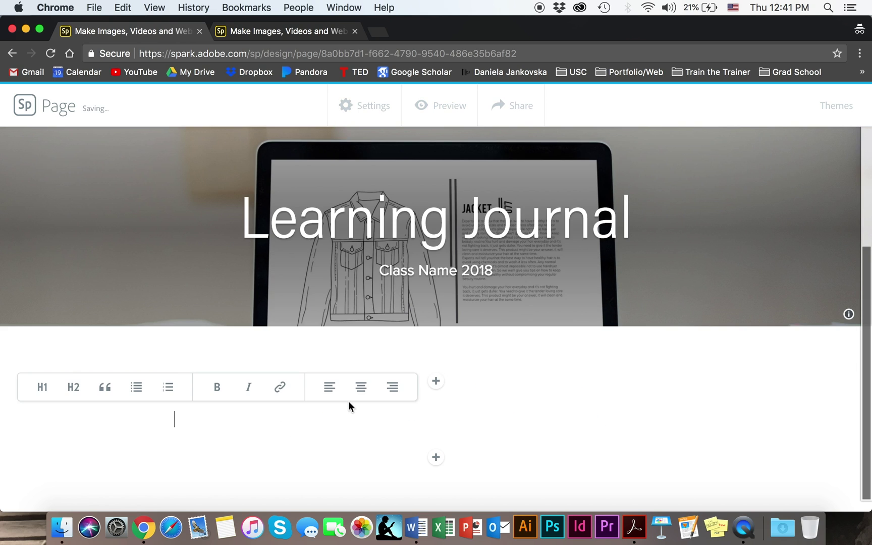
text(Wee)
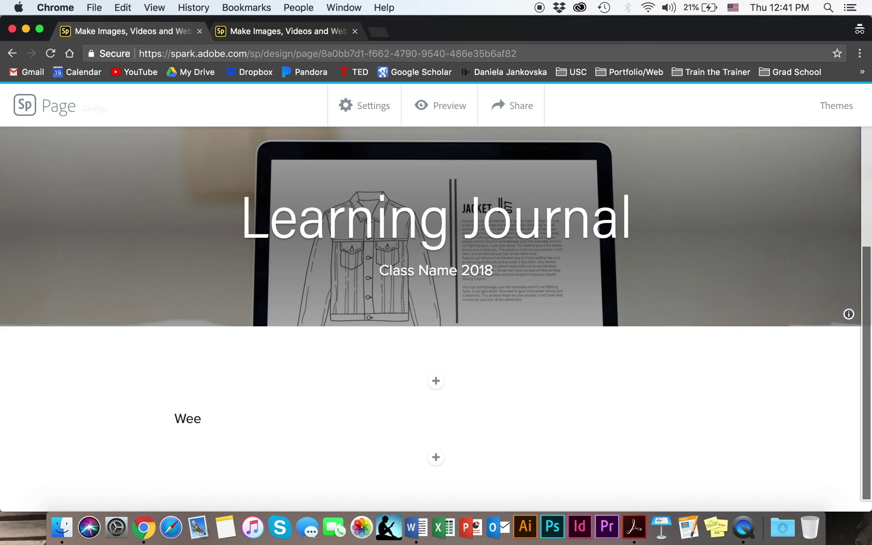
text(k 1: Description of Assignment)
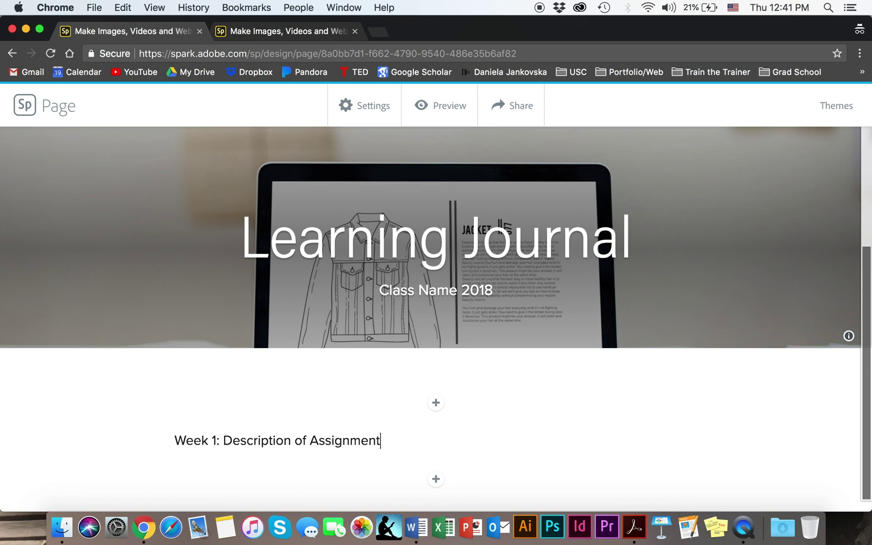
triple_click(342, 441)
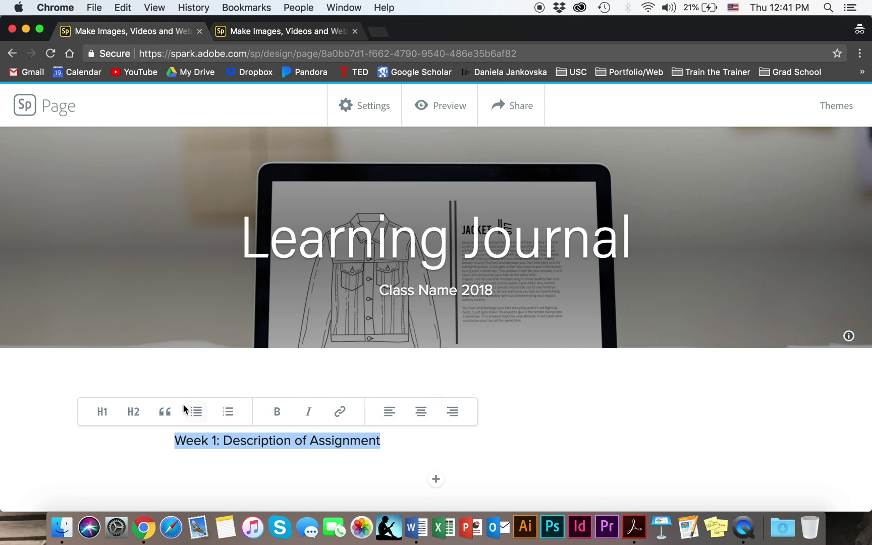
click(102, 412)
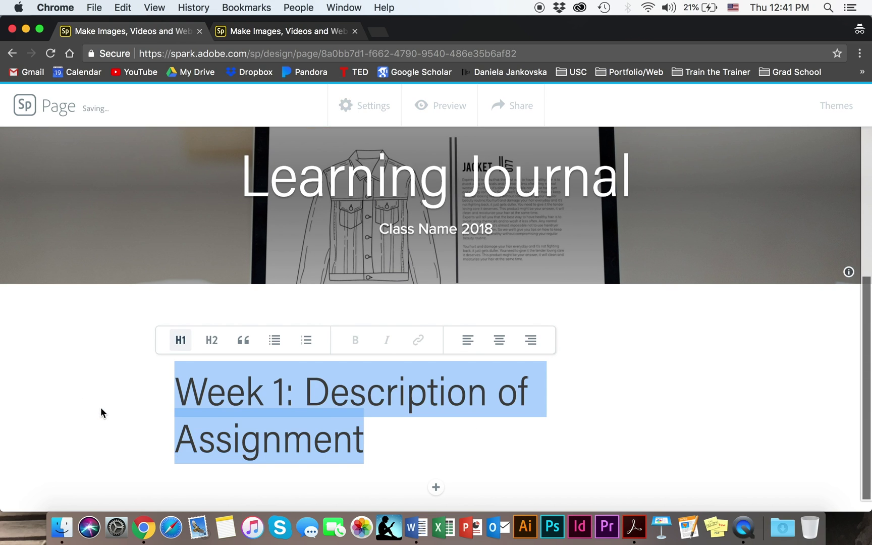
click(499, 342)
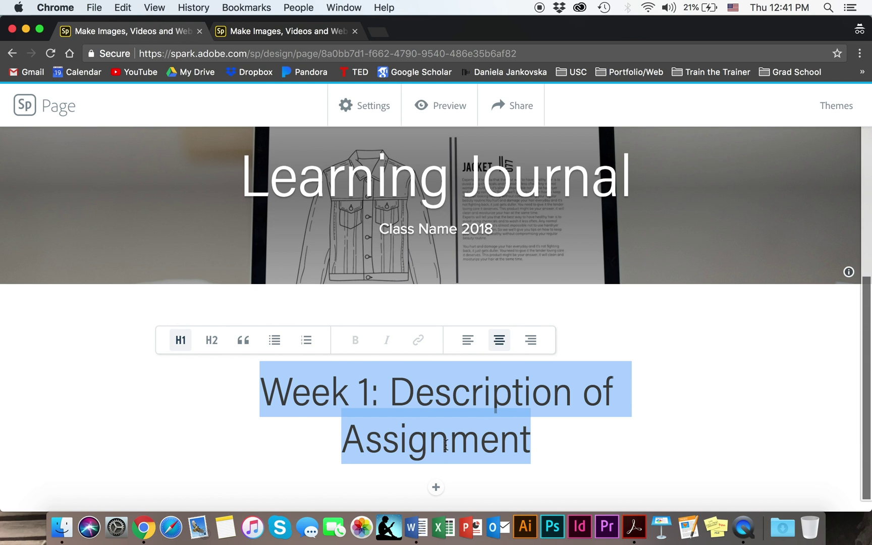
click(615, 433)
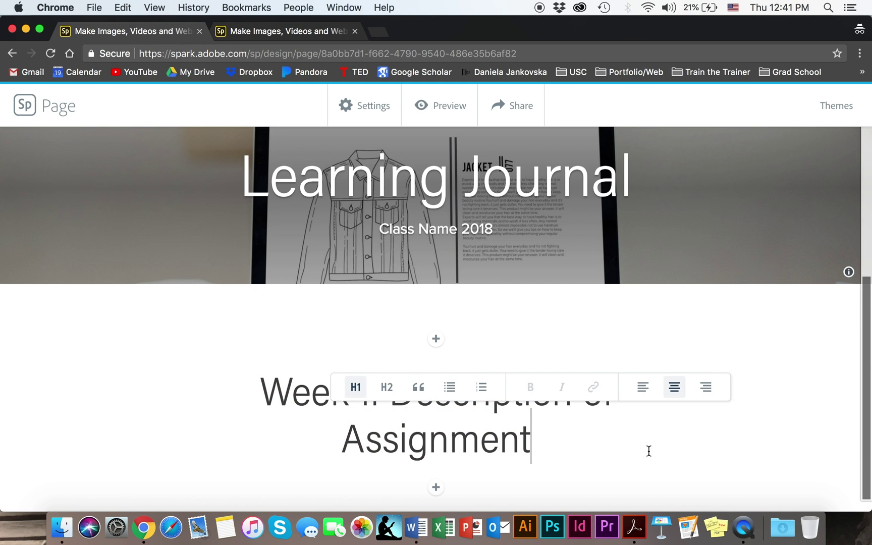
scroll(649, 455, down, 1)
mouse_move(456, 433)
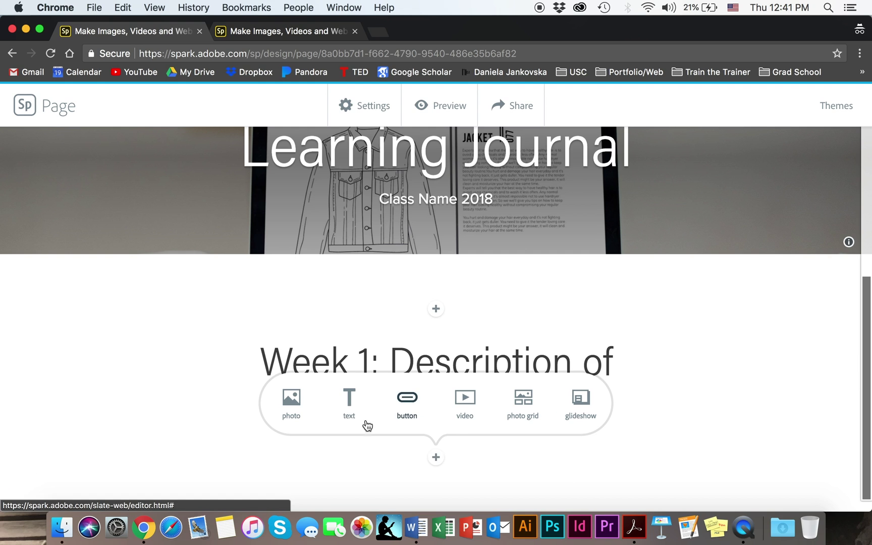
Insert the free typewriter photo under the heading, then start a text block below it.
click(291, 407)
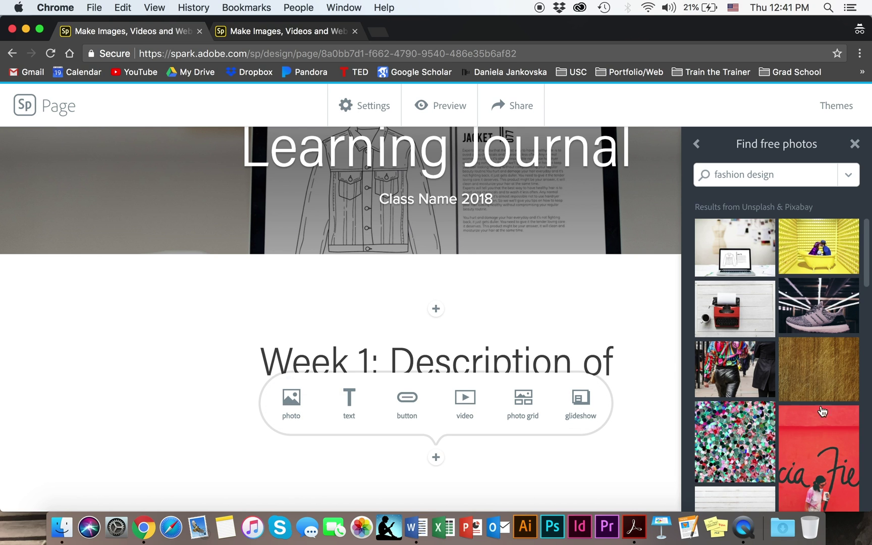
scroll(741, 398, down, 3)
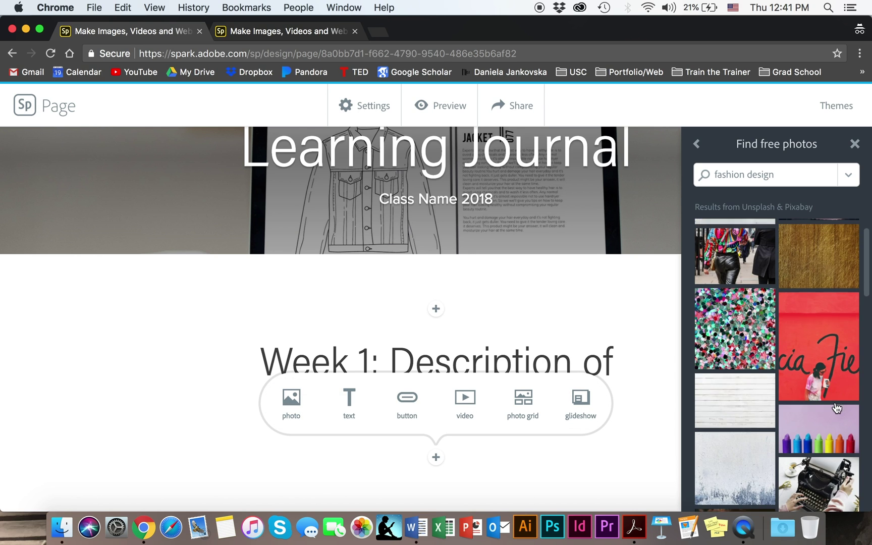
click(821, 474)
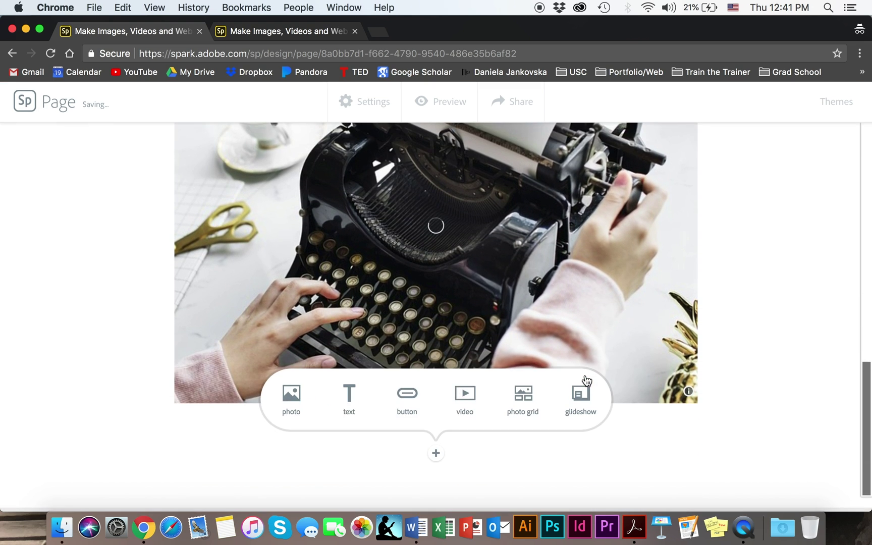
click(343, 402)
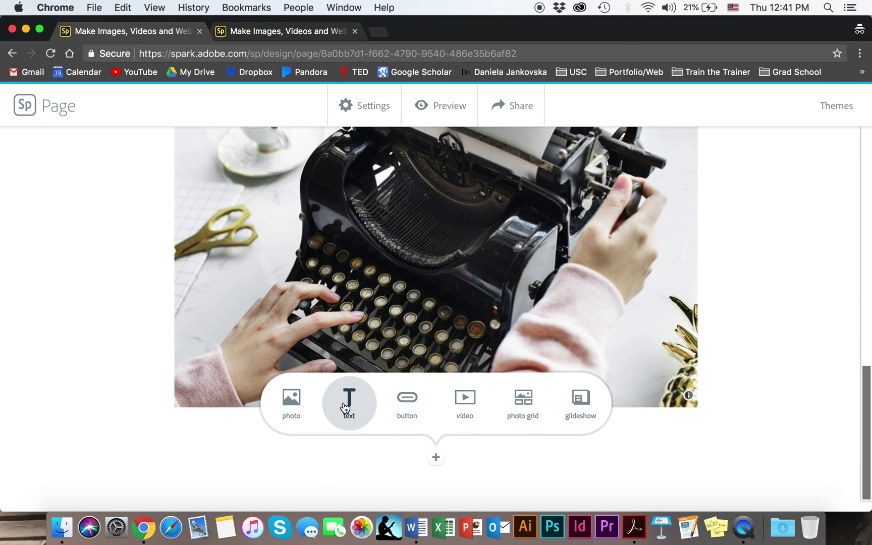
text(Text)
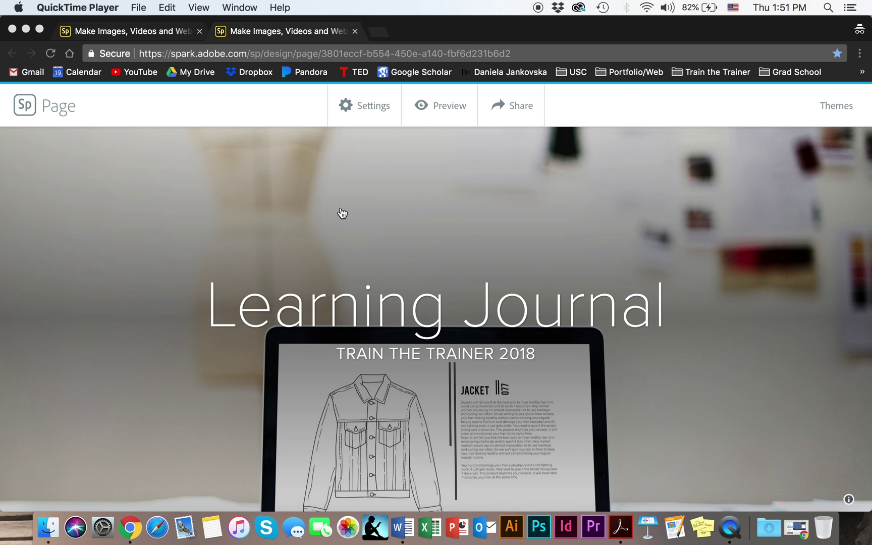
scroll(342, 214, down, 3)
scroll(343, 213, up, 3)
scroll(343, 213, down, 3)
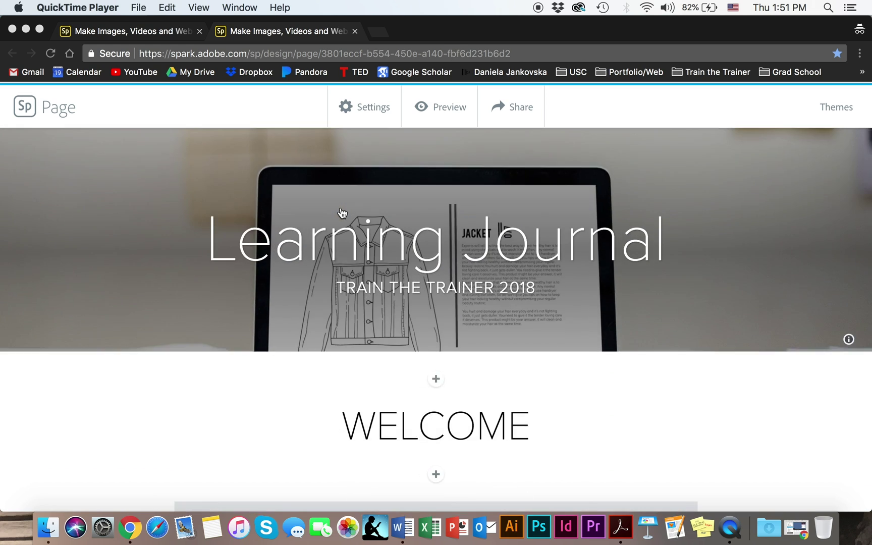
scroll(343, 213, down, 15)
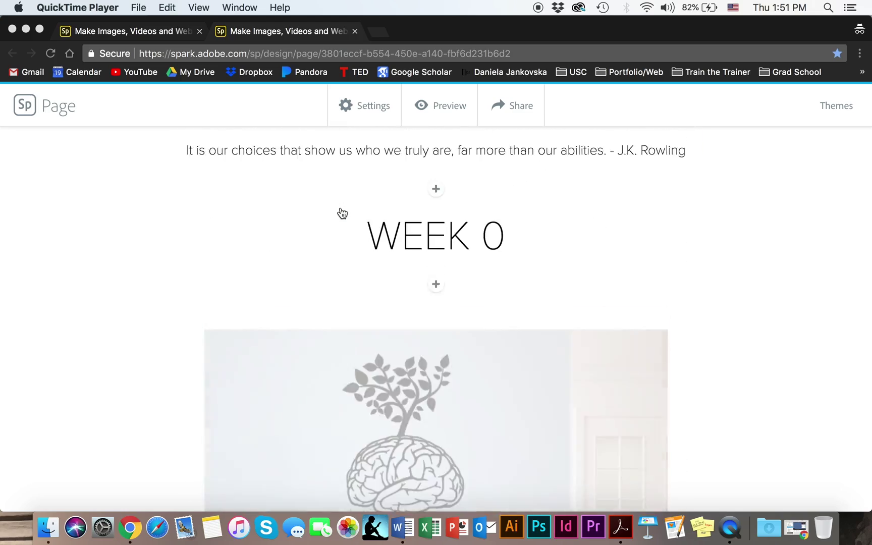
scroll(342, 213, down, 20)
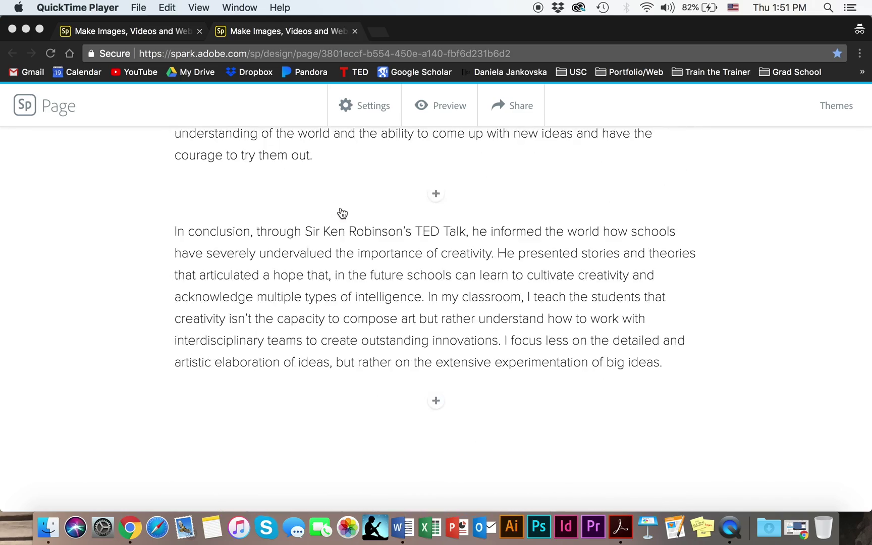
scroll(342, 213, down, 20)
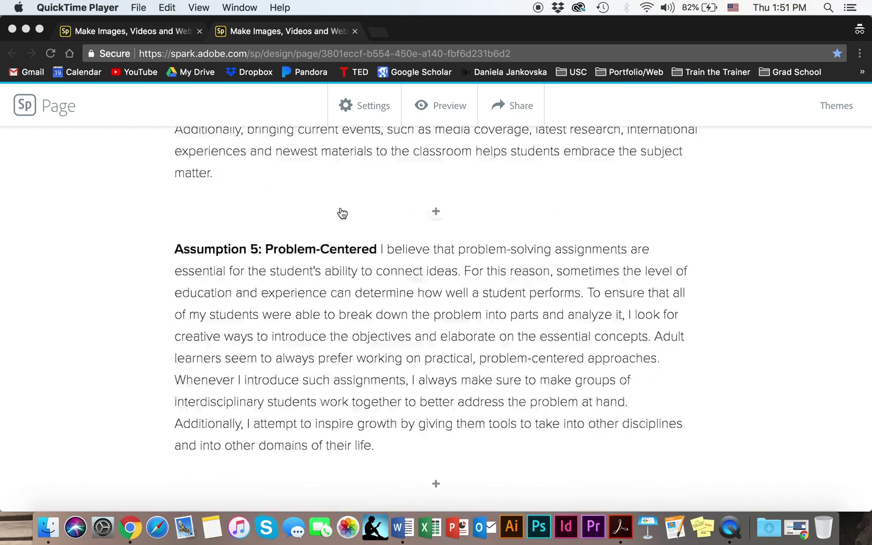
scroll(342, 213, down, 5)
scroll(342, 211, up, 20)
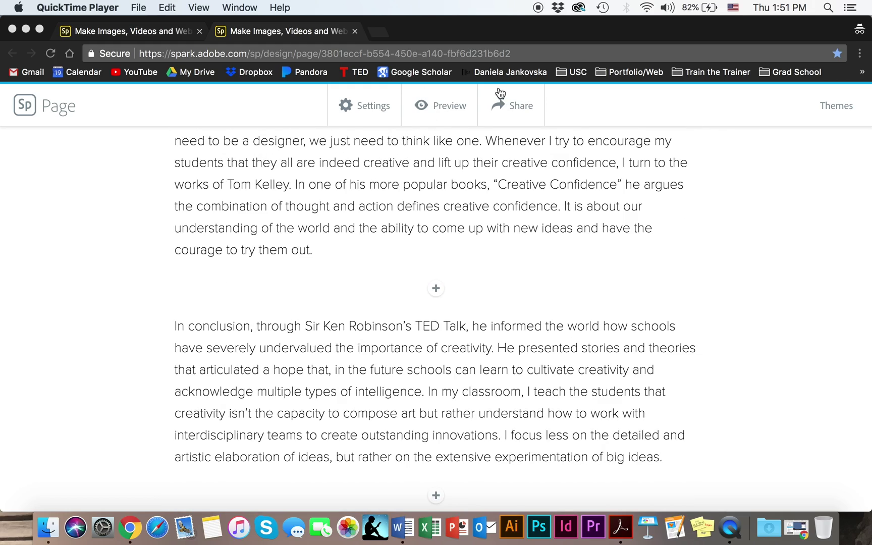
Publish the Learning Journal page via Share and select its shareable spark.adobe.com link.
click(513, 116)
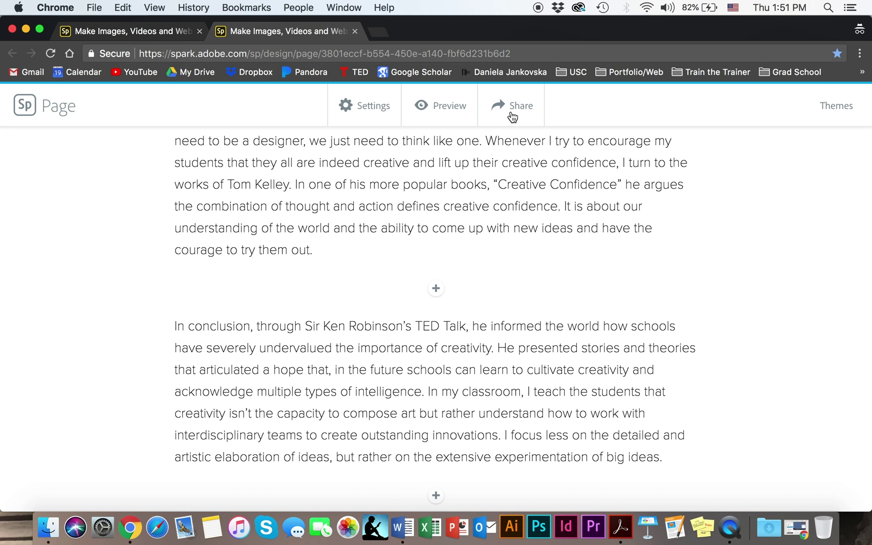
click(513, 114)
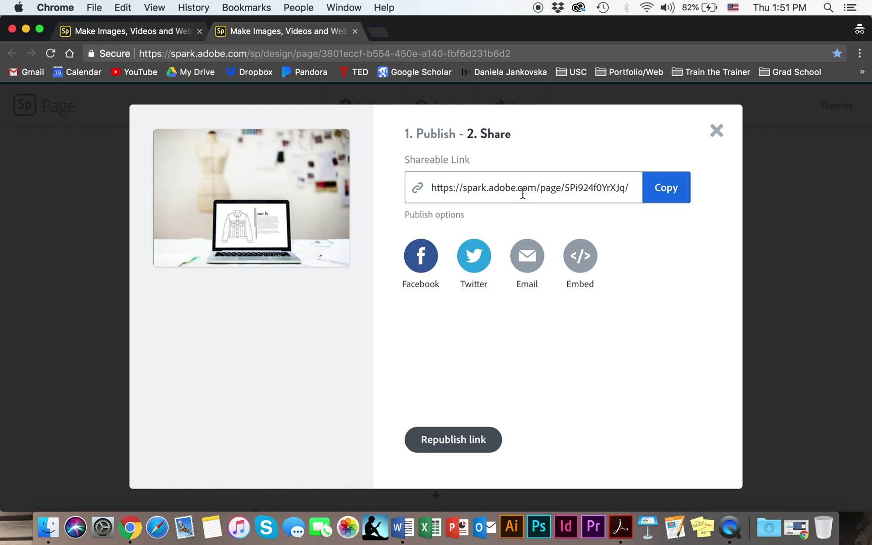
click(523, 194)
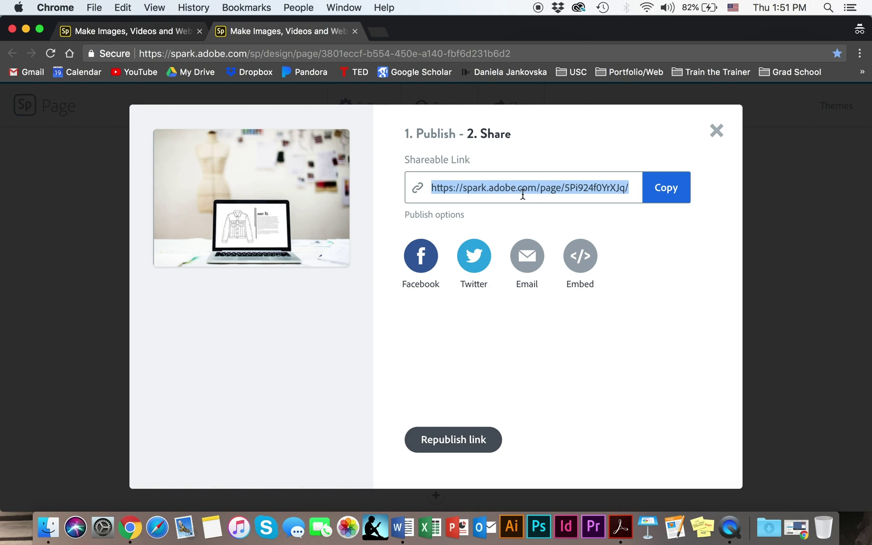